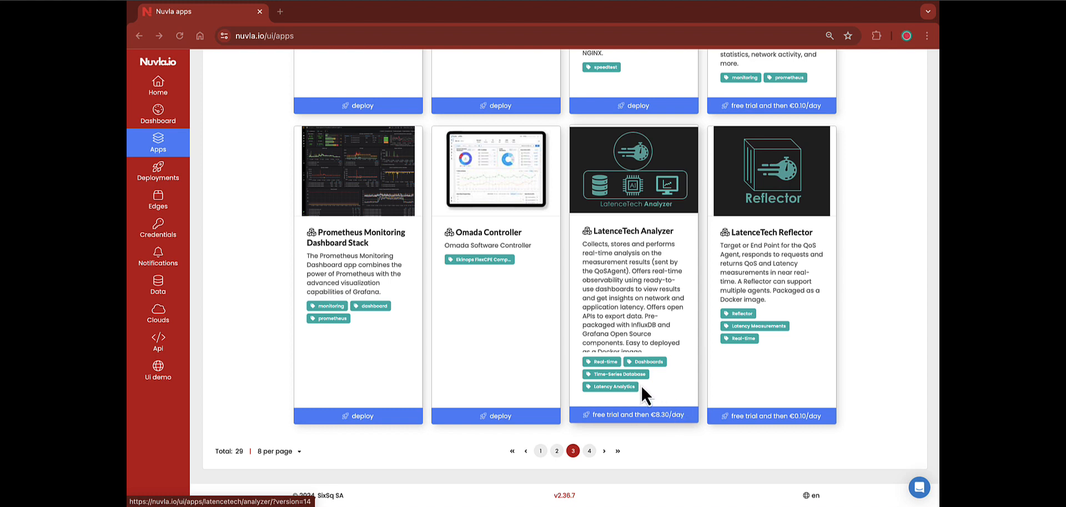
# Step: Look through the marketplace's second page of apps and the list of own apps
pyautogui.click(556, 451)
pyautogui.scroll(1, 214, 141)
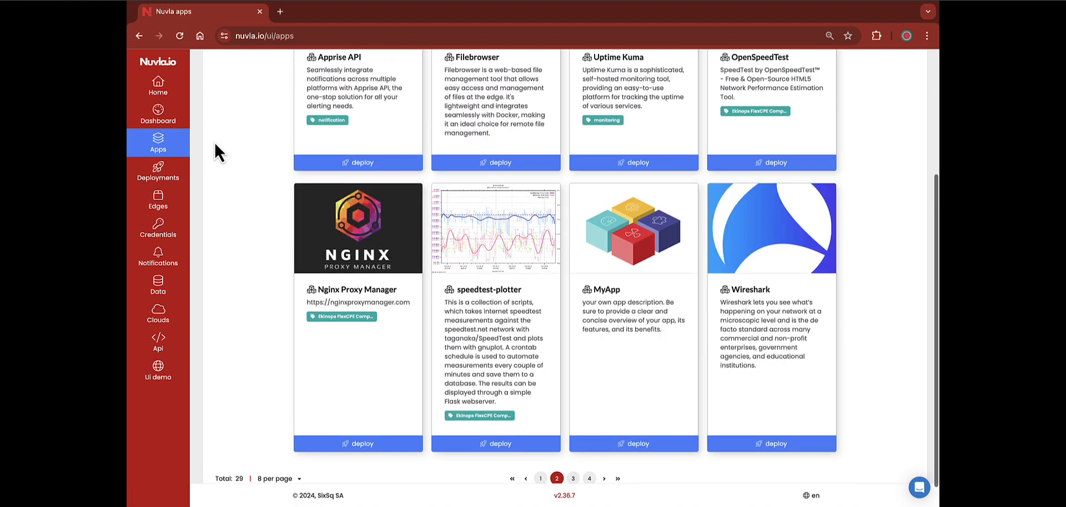
pyautogui.scroll(3, 214, 141)
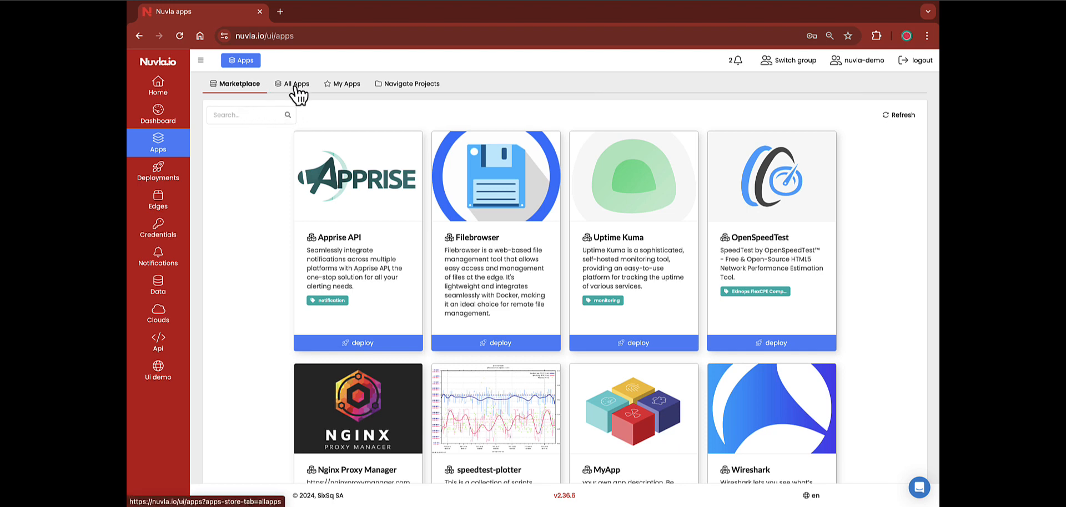
pyautogui.click(345, 87)
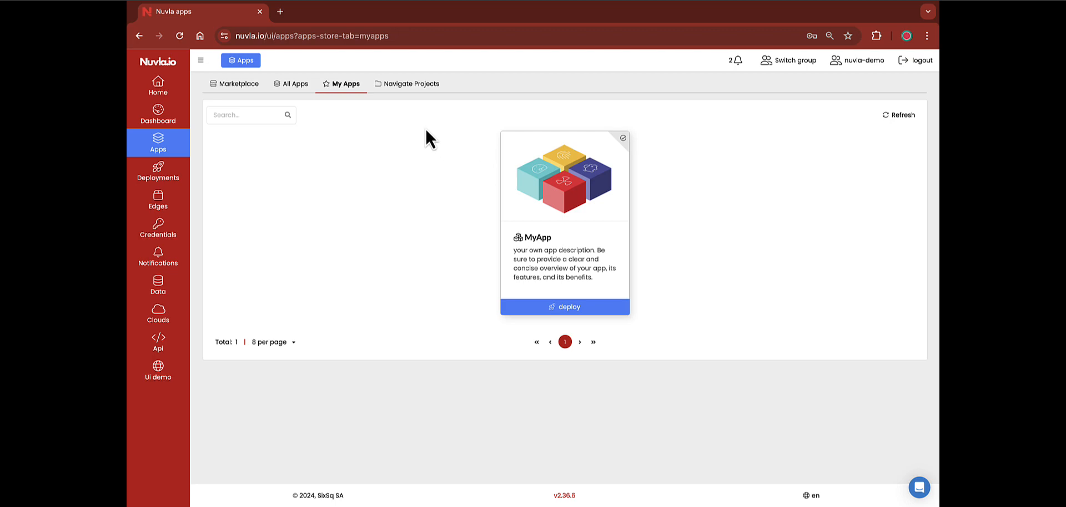
# Step: Start a new project from the project list and name it Demo Project
pyautogui.click(413, 85)
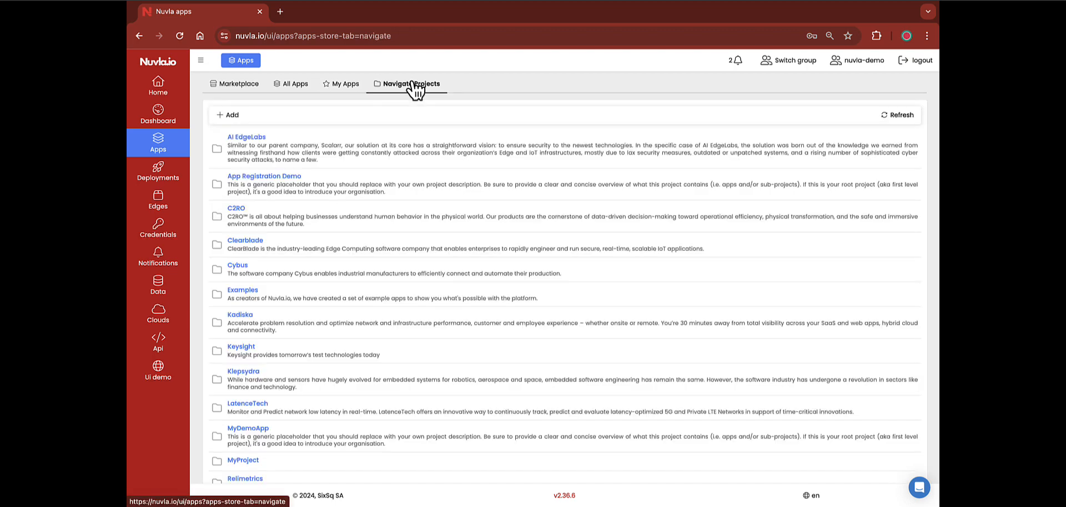
pyautogui.scroll(-2, 380, 199)
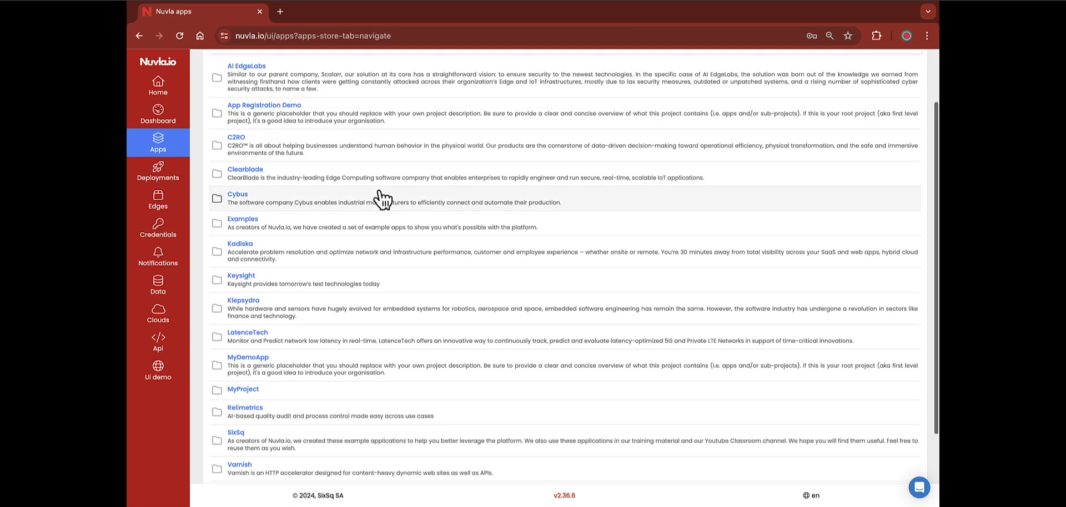
pyautogui.scroll(-2, 380, 199)
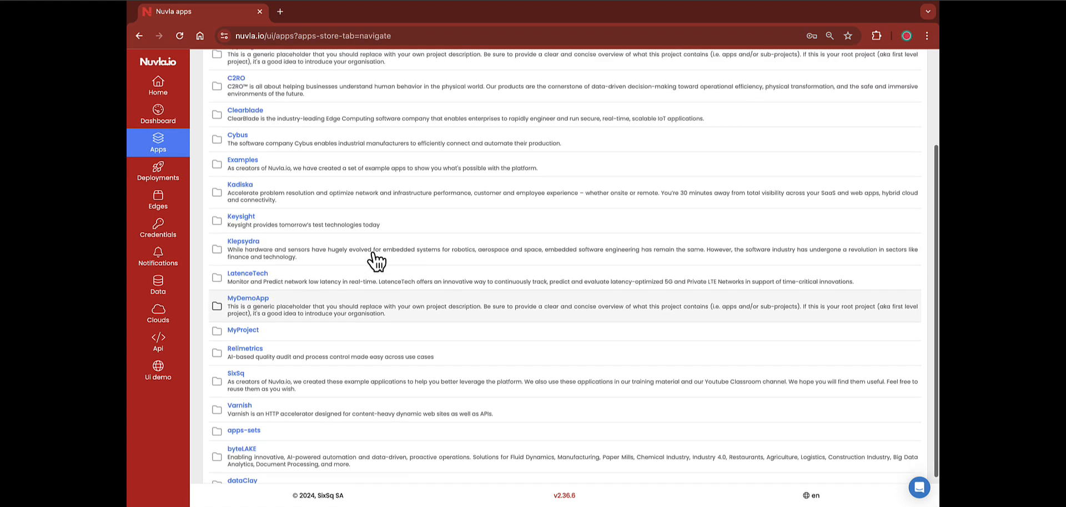
pyautogui.scroll(4, 376, 258)
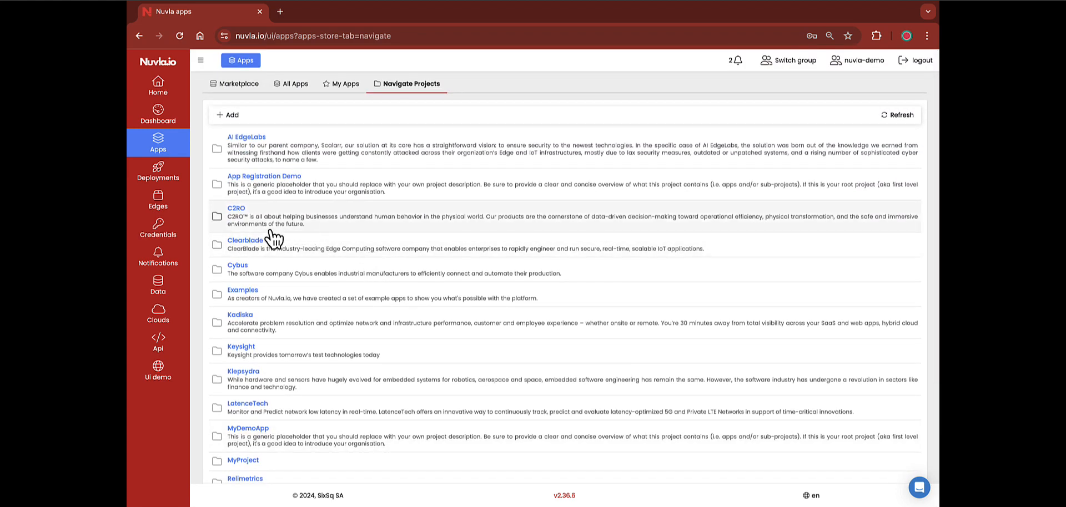
pyautogui.click(228, 116)
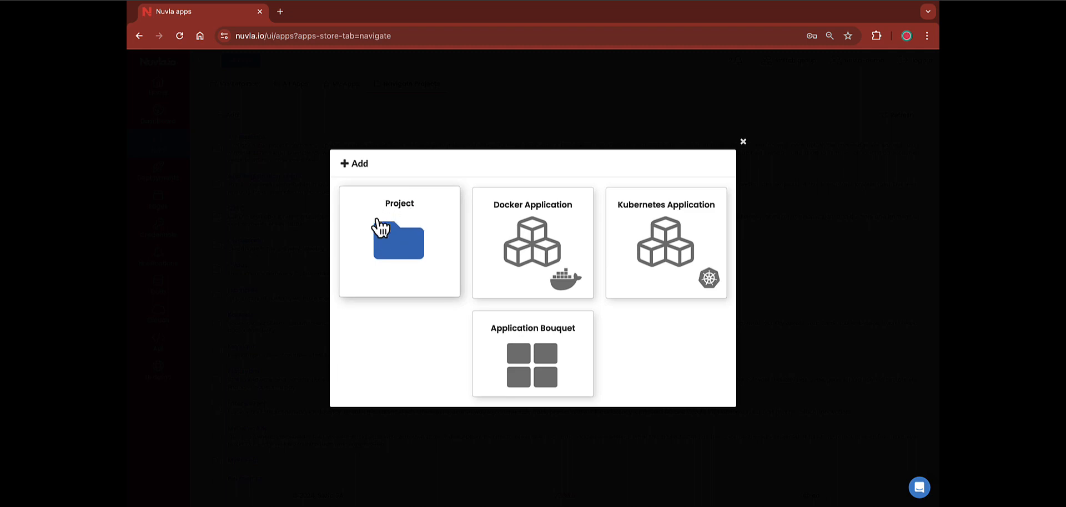
pyautogui.click(395, 235)
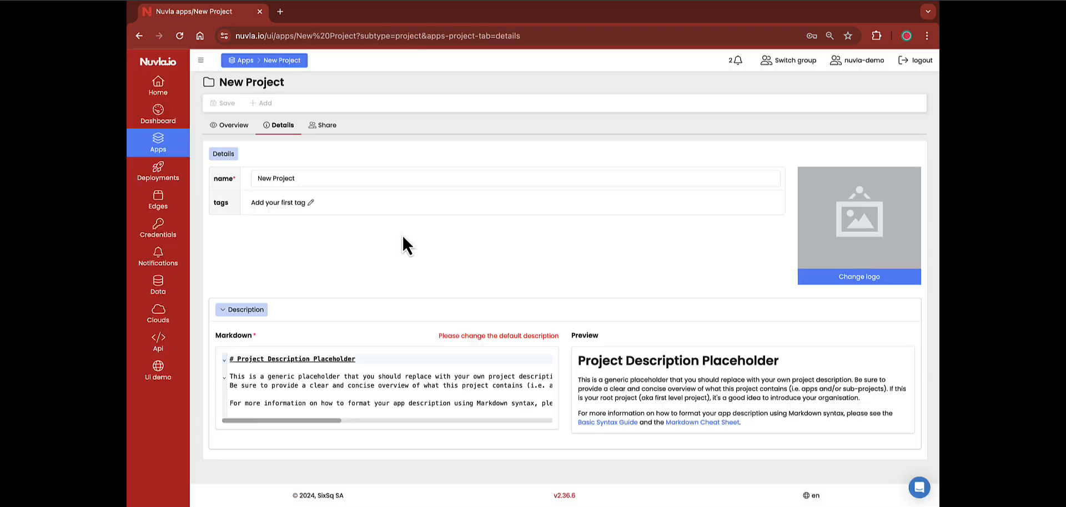
pyautogui.doubleClick(262, 178)
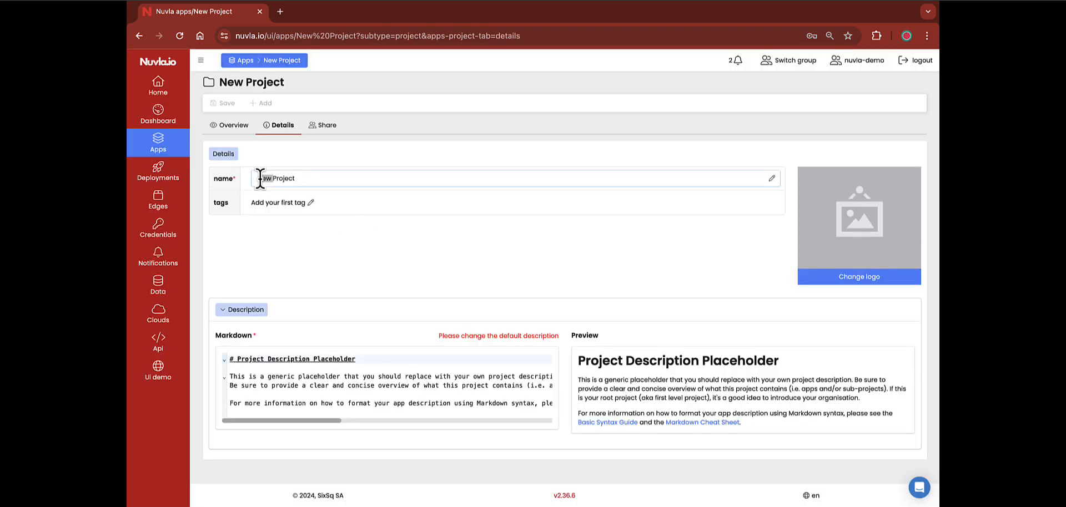
pyautogui.write('Demo')
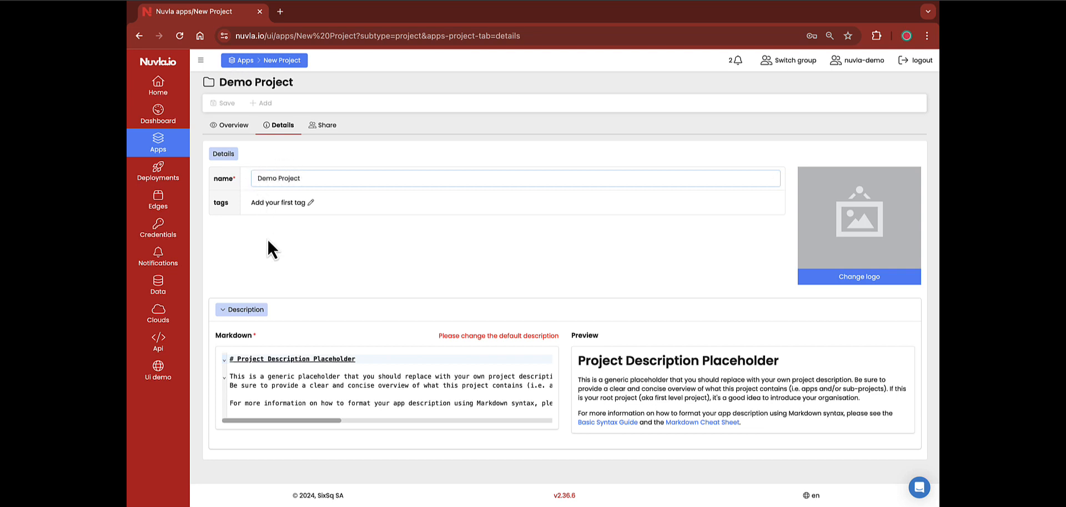
# Step: Add "Demo" to the start of the project description's heading and save the project
pyautogui.click(237, 358)
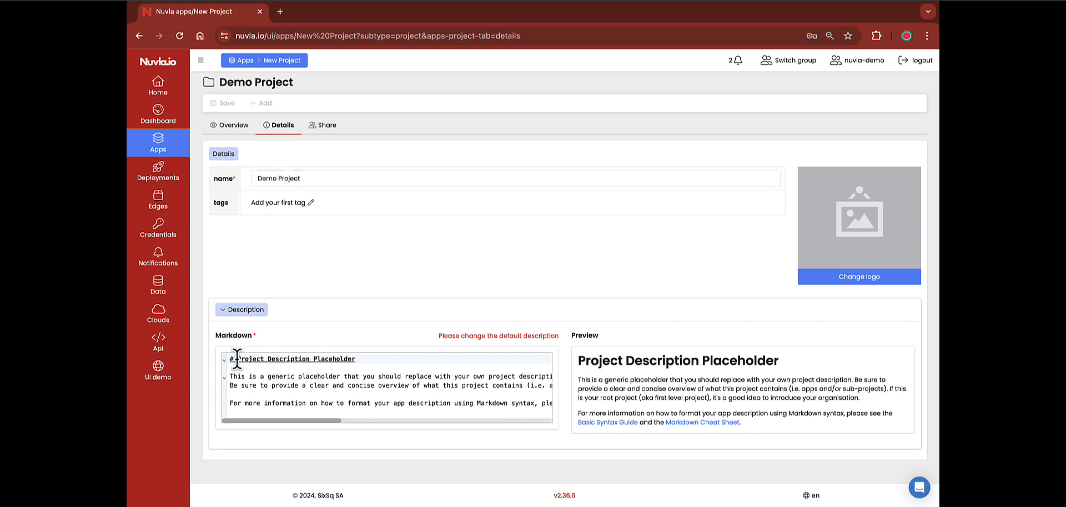
pyautogui.write('Demo')
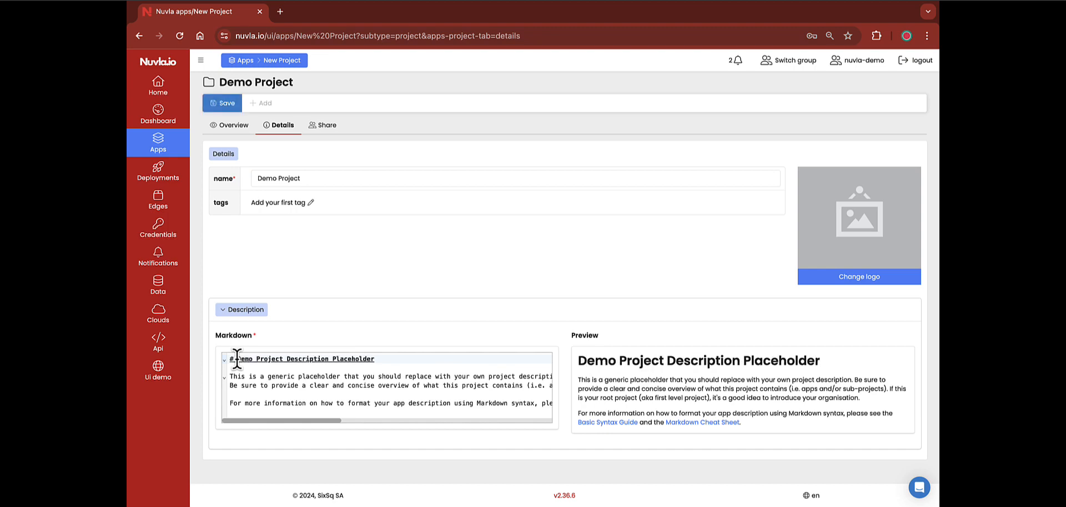
pyautogui.click(227, 104)
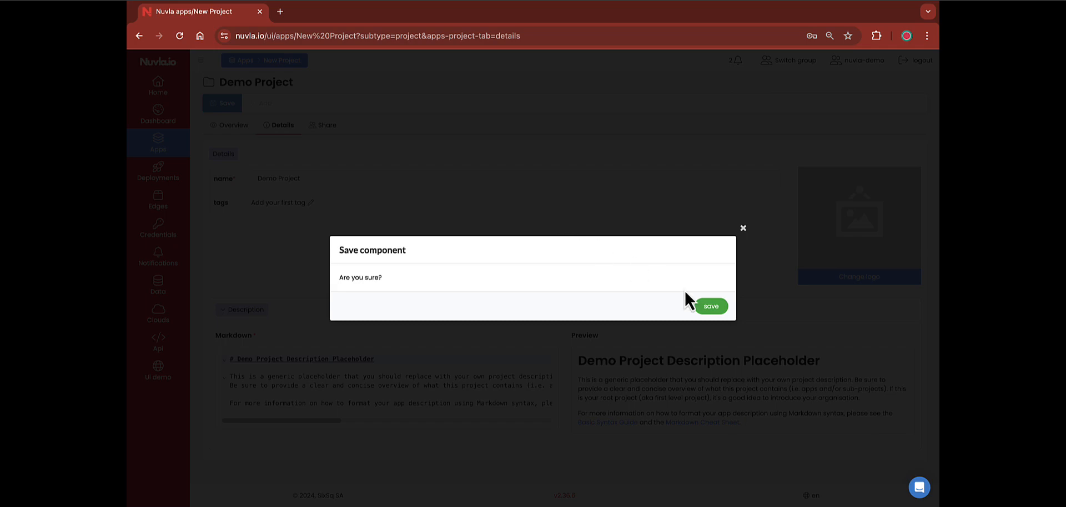
pyautogui.click(710, 306)
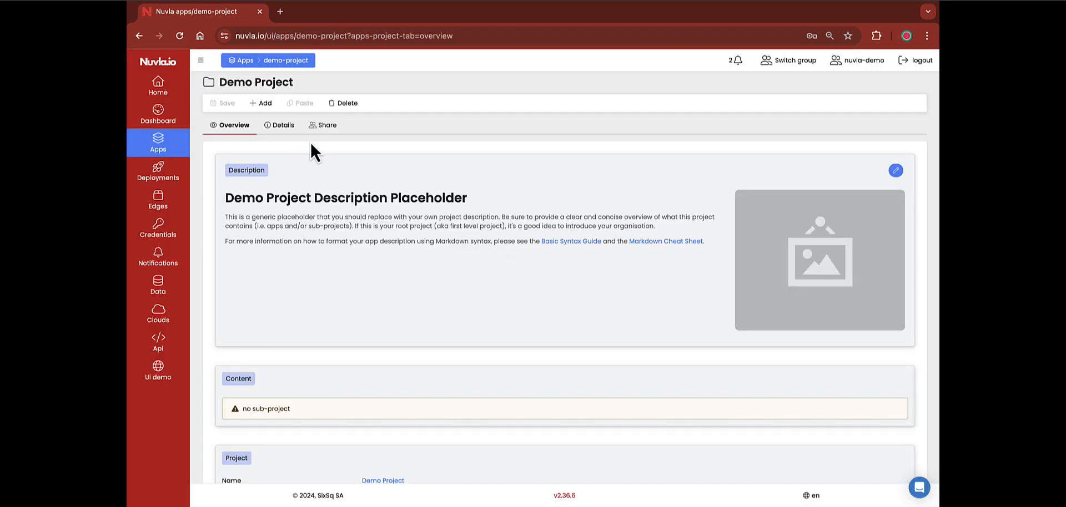
# Step: Add a Docker application inside Demo Project and name it Nginx Demo
pyautogui.click(264, 104)
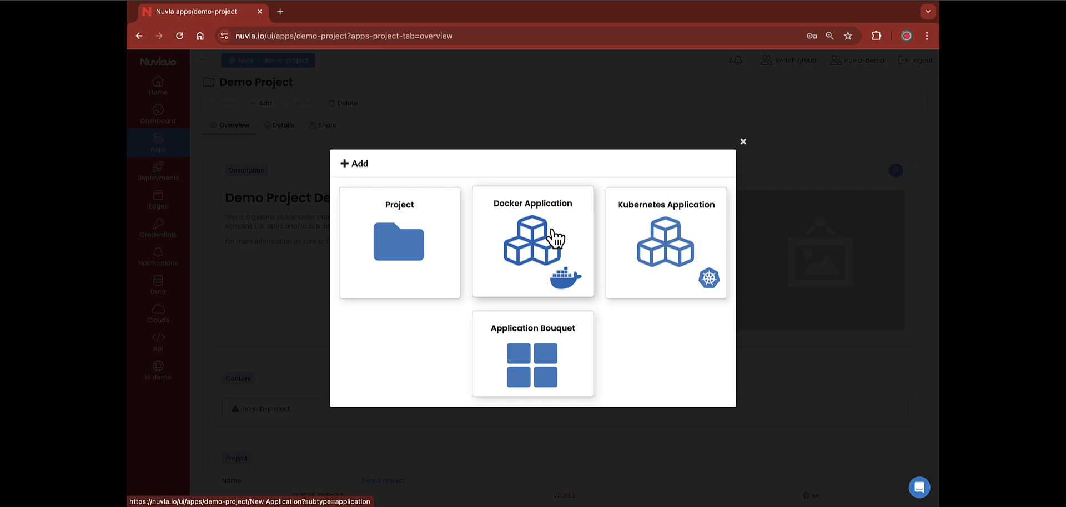
pyautogui.click(527, 249)
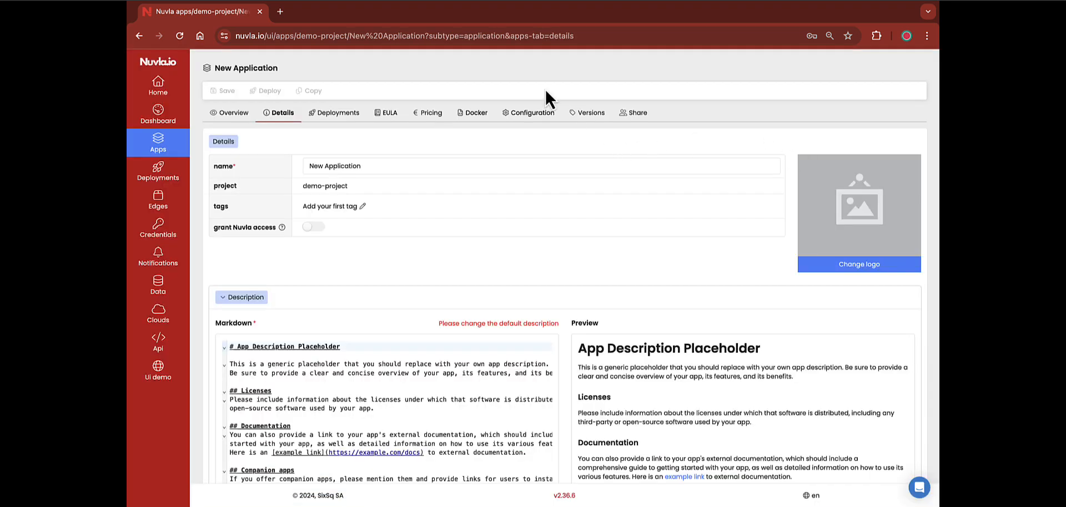
pyautogui.moveTo(378, 167); pyautogui.dragTo(304, 167)
pyautogui.write('N')
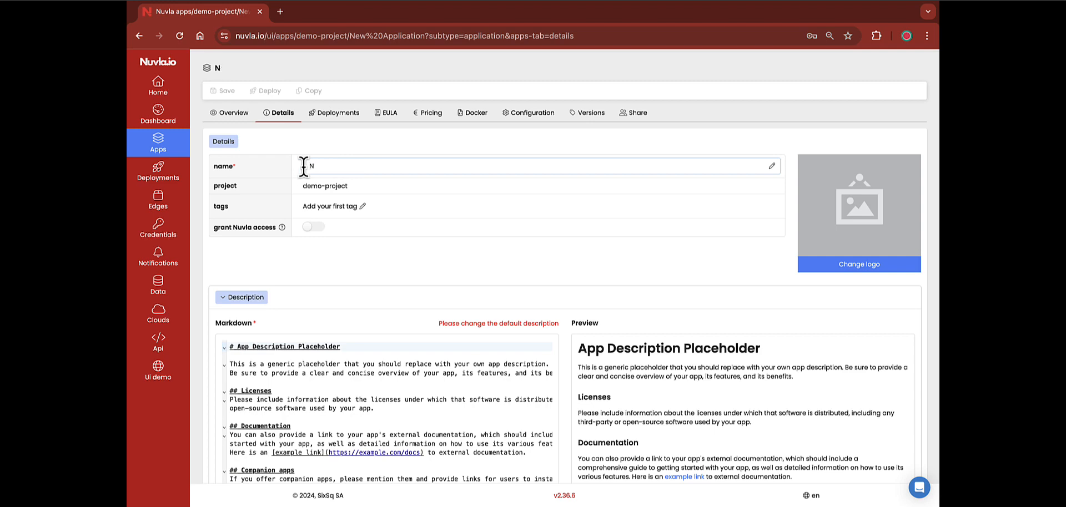
pyautogui.write('ginx Demo')
# Step: Replace the placeholder description with the "What is nginx?" text and set the NGINX image as the app's logo
pyautogui.click(285, 365)
pyautogui.hotkey('ctrl', 'a')
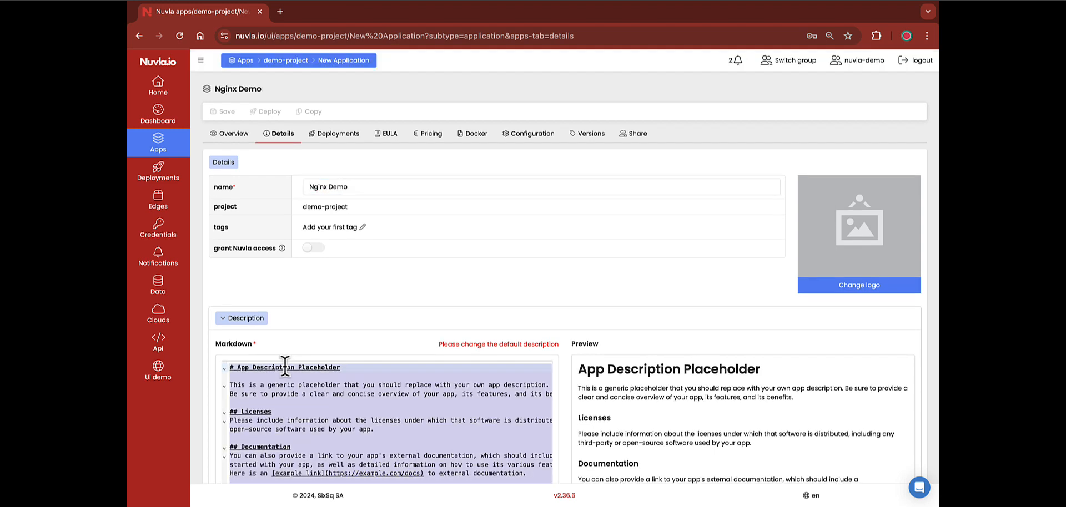
pyautogui.write('# What is nginx?  Nginx (pronounced "engine-x") is an open source reverse proxy server for HTTP, HTTPS, SMTP, POP3, and IMAP protocols, as well as a load balancer, HTTP cache, and a web server (origin server). The nginx project started with a strong focus on high concurrency, high performance and low memory usage. It is licensed under the 2-clause BSD-like license and it runs on Linux, BSD variants, Mac OS X, Solaris, AIX, HP-UX, as well as on other *nix flavors.')
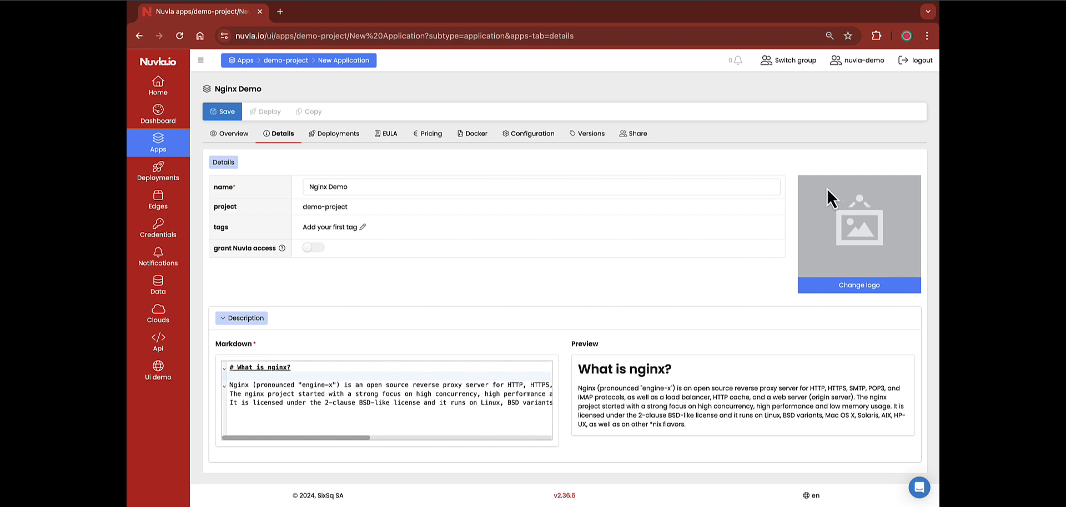
pyautogui.click(821, 285)
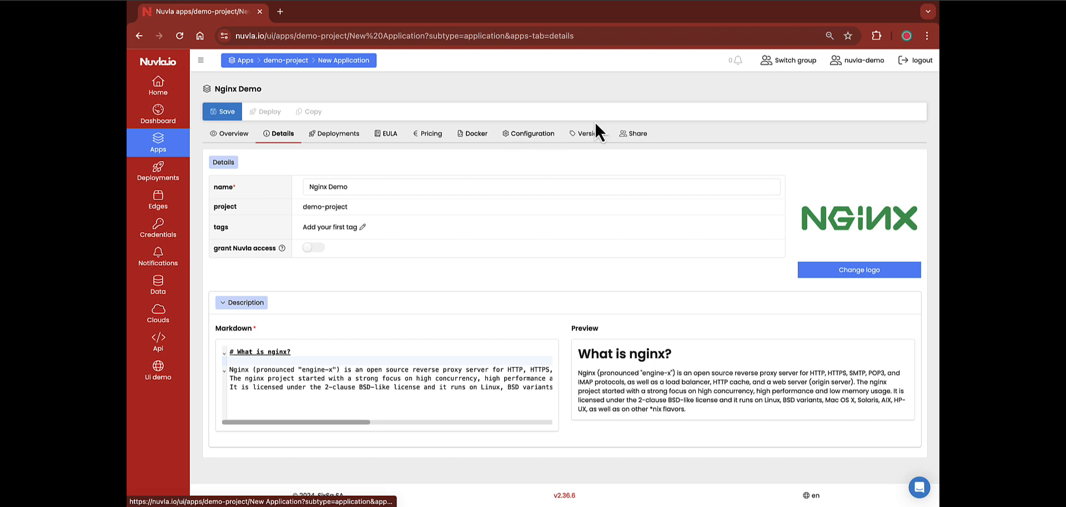
# Step: Enter a version 3.7 compose file with an nginx service, restart always, ports "${HTTP_BIND:-0.0.0.0}:${HTTP_PORT}:80" and environment TZ=$Timezone
pyautogui.click(474, 143)
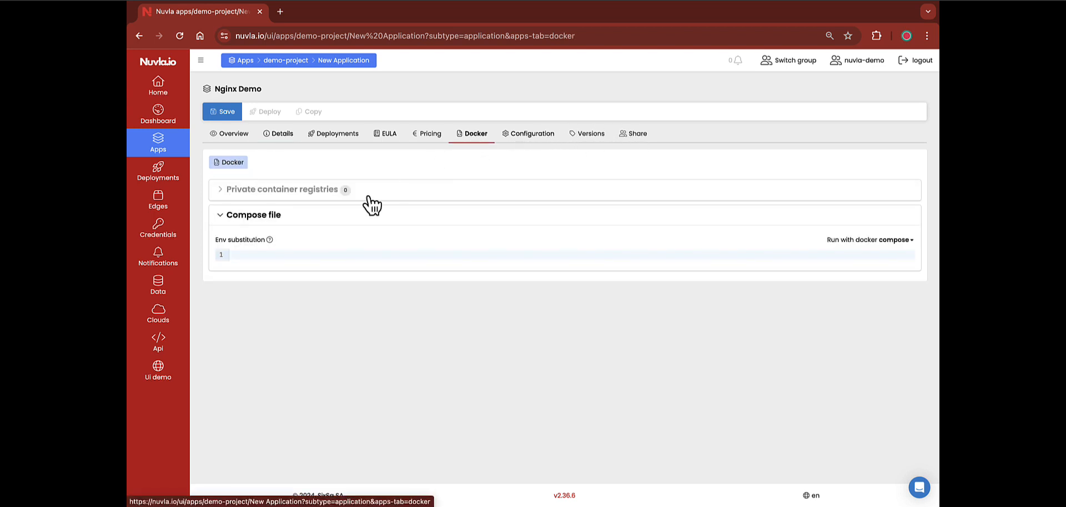
pyautogui.click(250, 255)
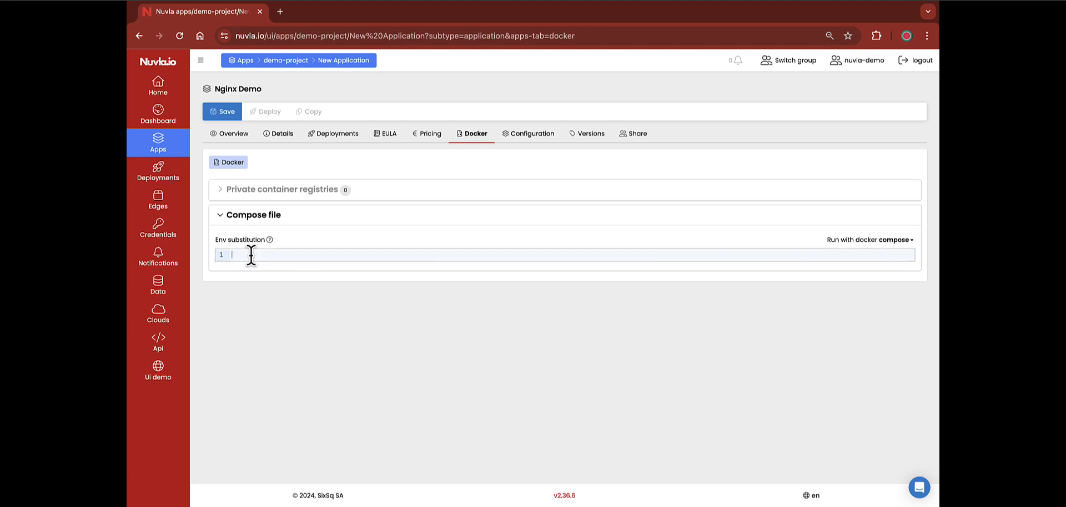
pyautogui.write('version: "3.7"  services:    nginx:     image: nginx     restart: always     ports:       - "${HTTP_BIND:-0.0.0.0}:${HTTP_PORT}:80"     environment:       - TZ=$Timezone')
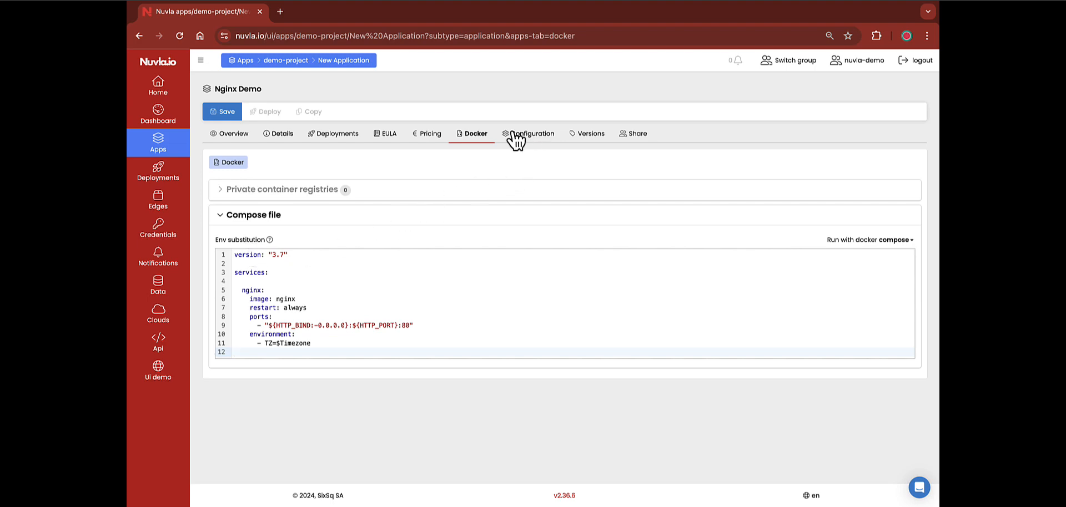
pyautogui.click(531, 139)
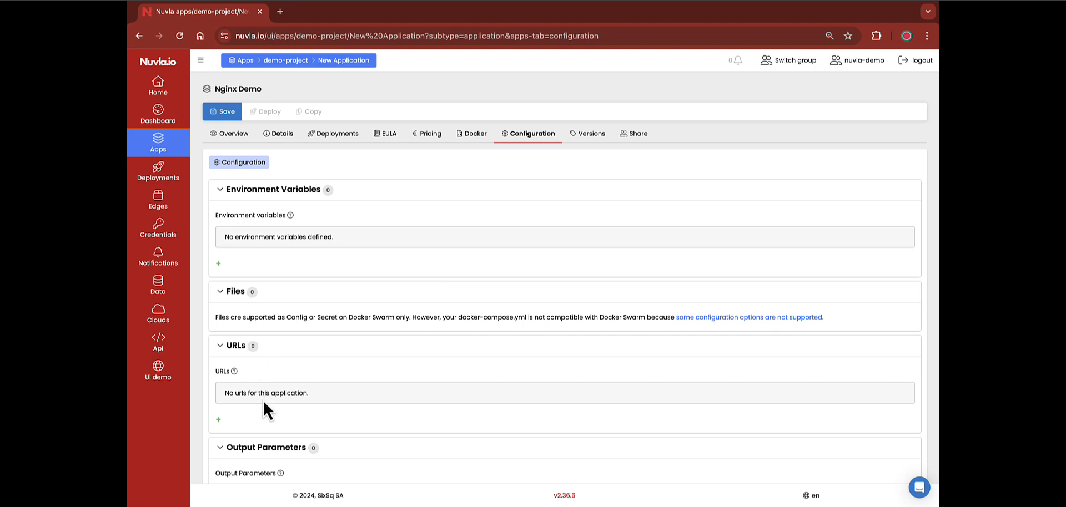
pyautogui.scroll(-1, 258, 433)
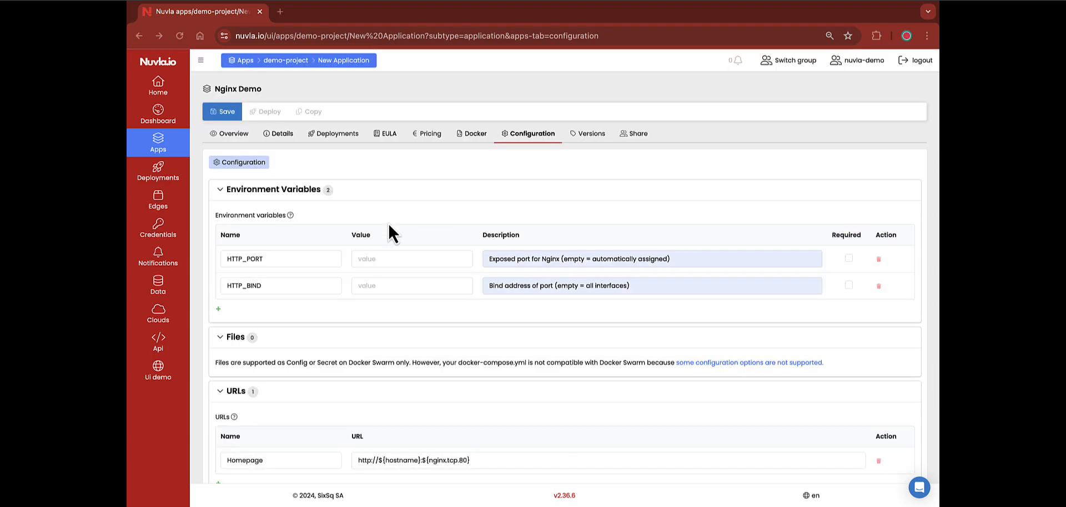
pyautogui.scroll(-3, 387, 222)
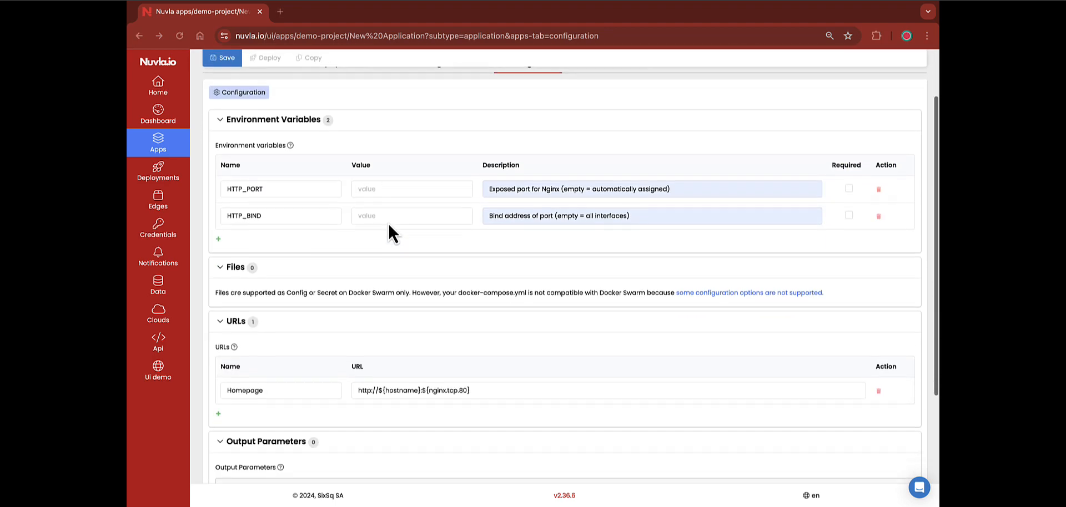
pyautogui.scroll(5, 388, 222)
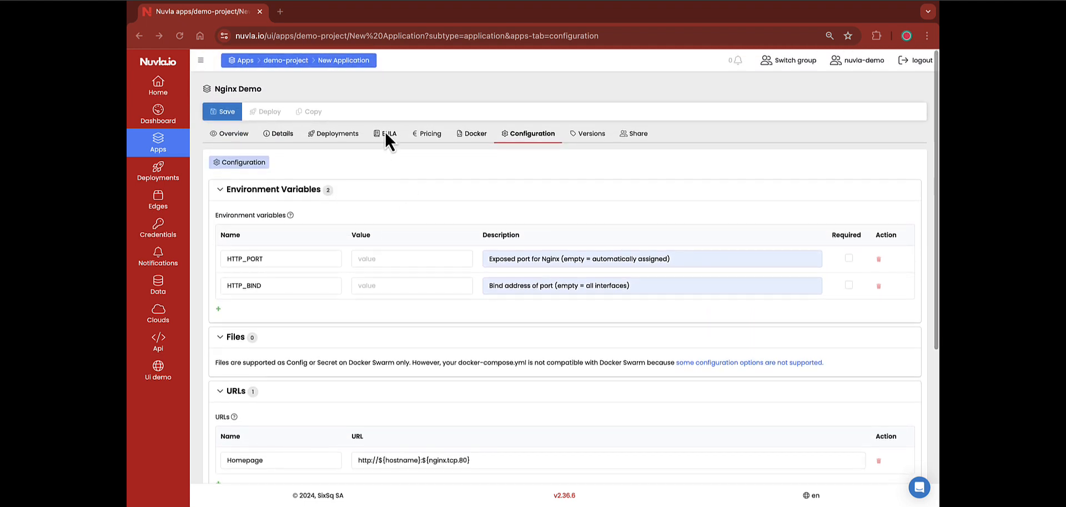
# Step: Choose the predefined Nuvla.io Apps 1.0 license as the app's EULA and switch it to a custom license
pyautogui.click(389, 134)
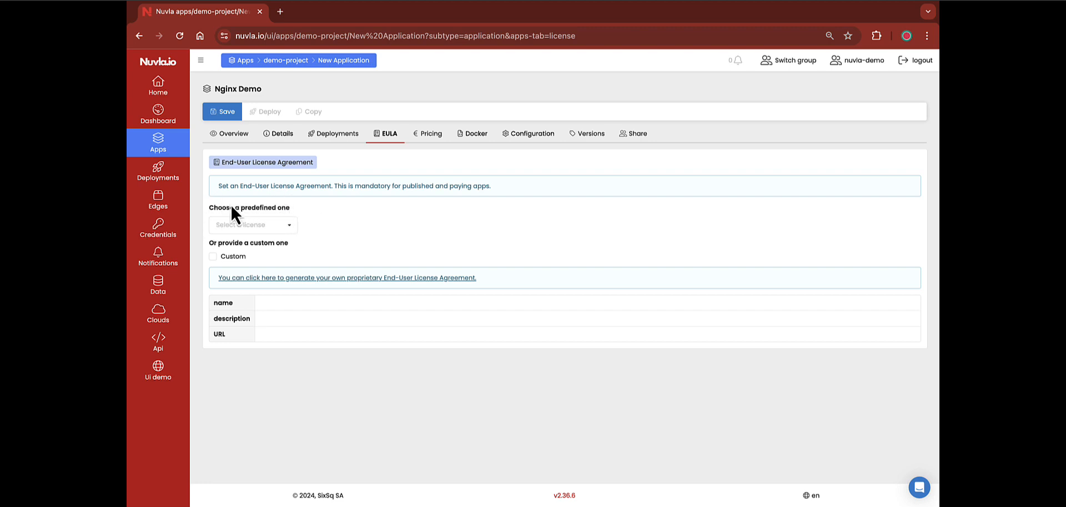
pyautogui.click(289, 226)
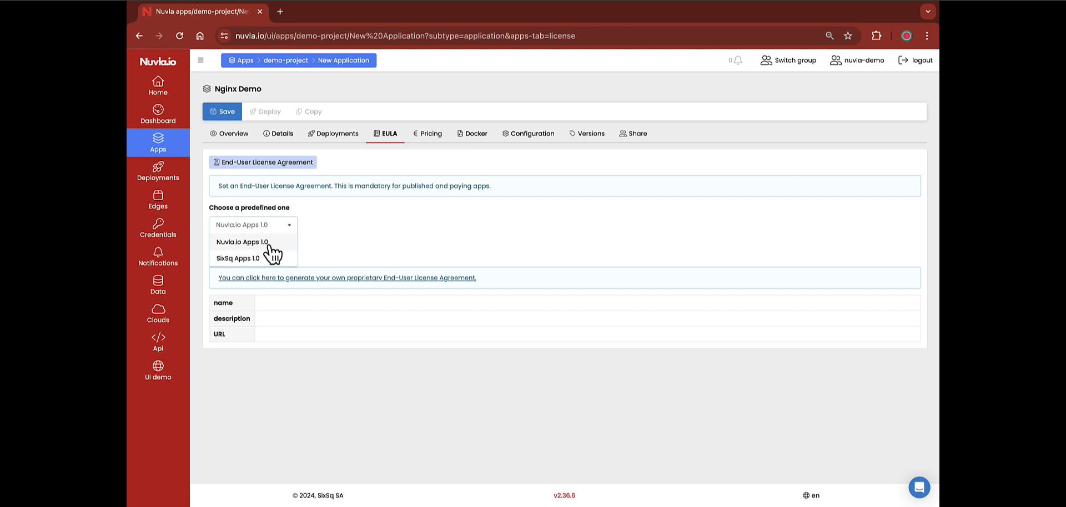
pyautogui.click(268, 243)
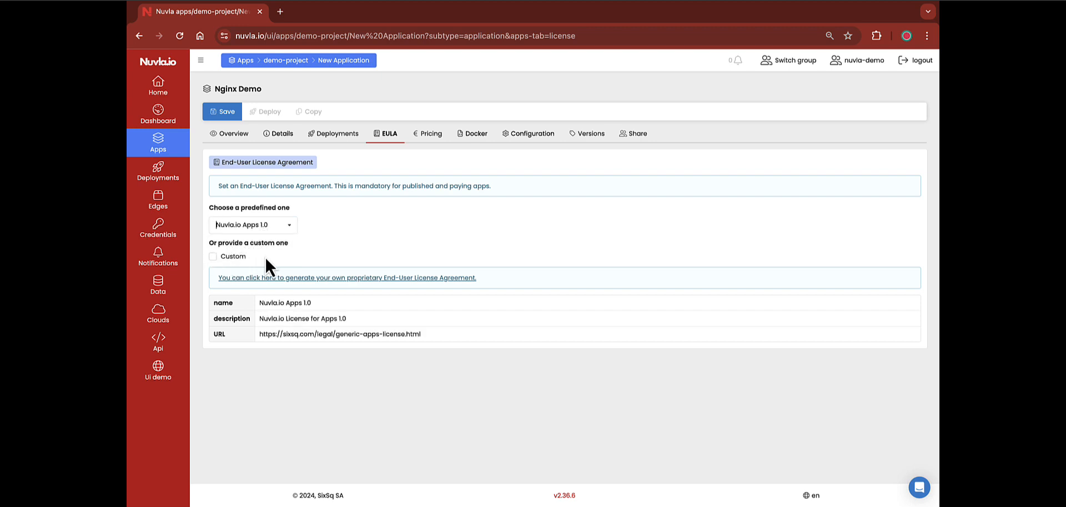
pyautogui.click(214, 257)
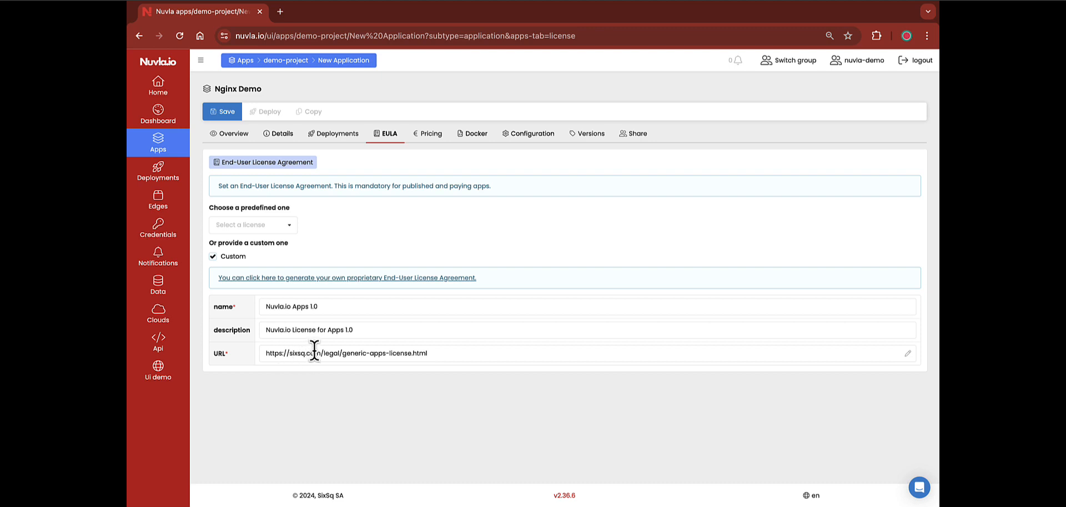
# Step: Save the application with the commit message "Registration of the app"
pyautogui.click(221, 113)
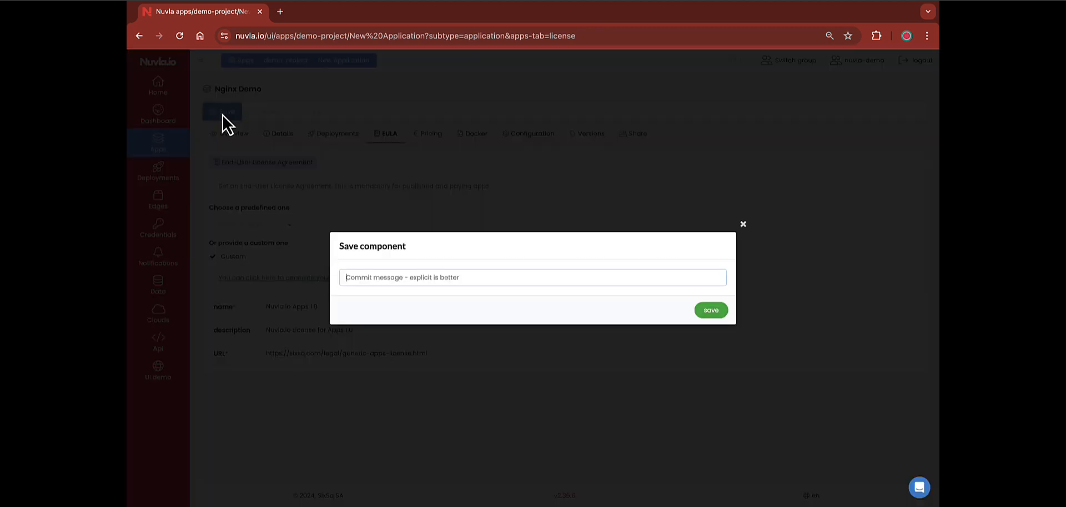
pyautogui.write('Registra')
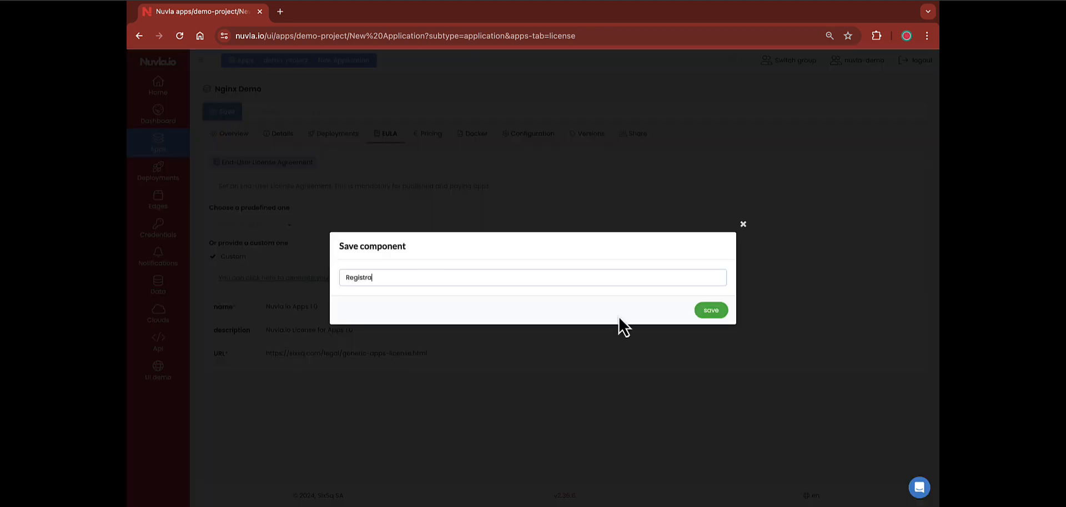
pyautogui.write('tion of the app')
pyautogui.click(710, 310)
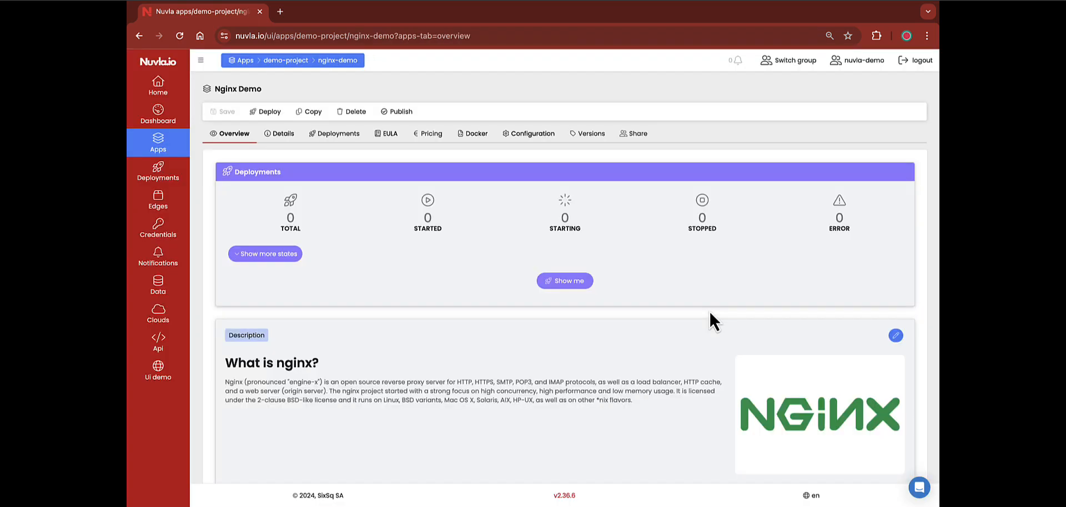
# Step: Look for the Nginx Demo app among the user's own apps and in the list of all apps
pyautogui.click(165, 145)
pyautogui.click(345, 84)
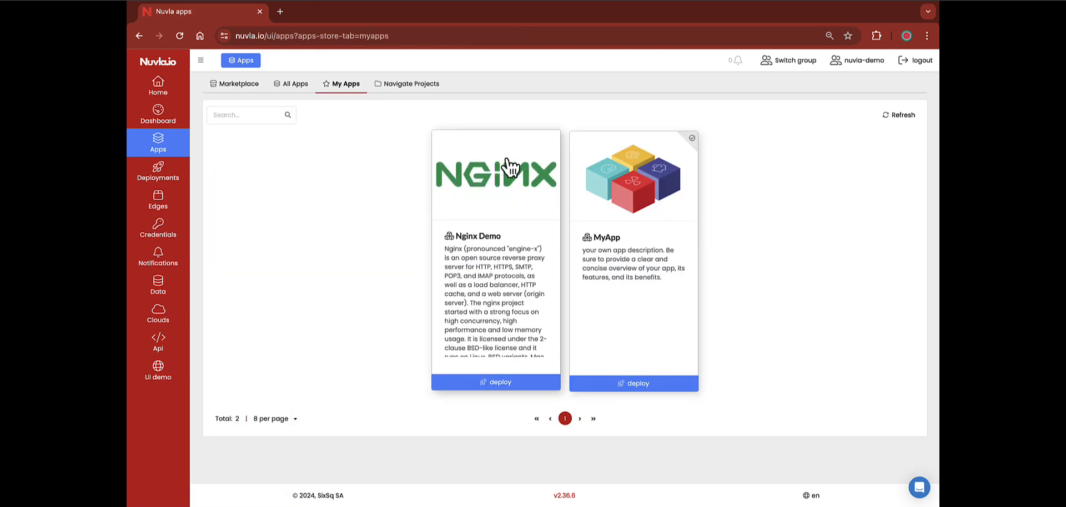
pyautogui.click(299, 86)
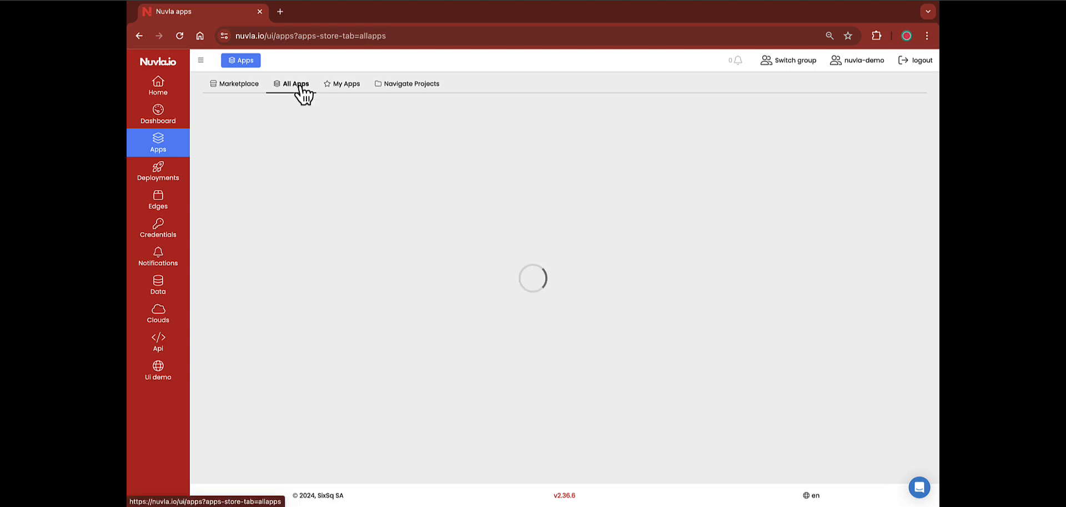
pyautogui.scroll(-3, 288, 236)
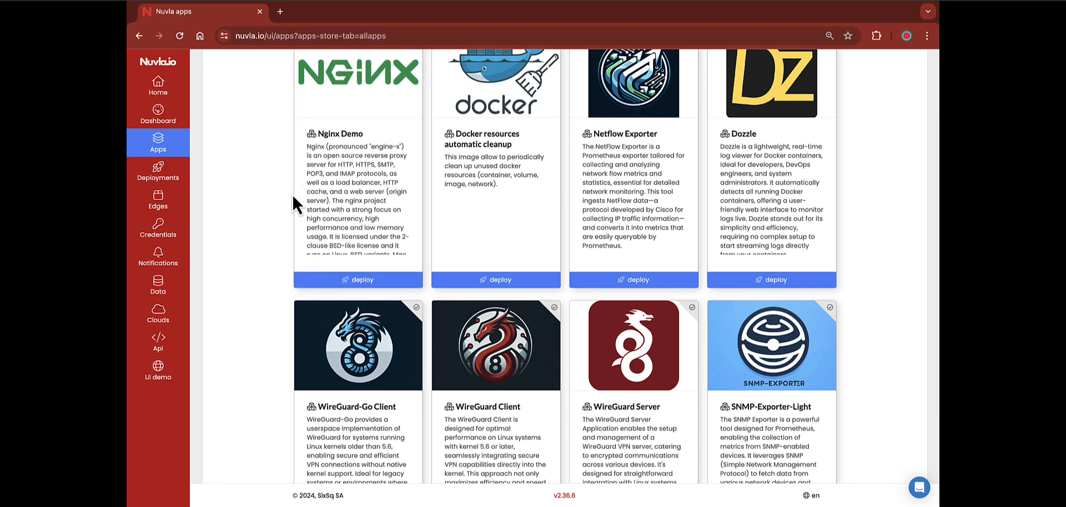
pyautogui.scroll(3, 292, 194)
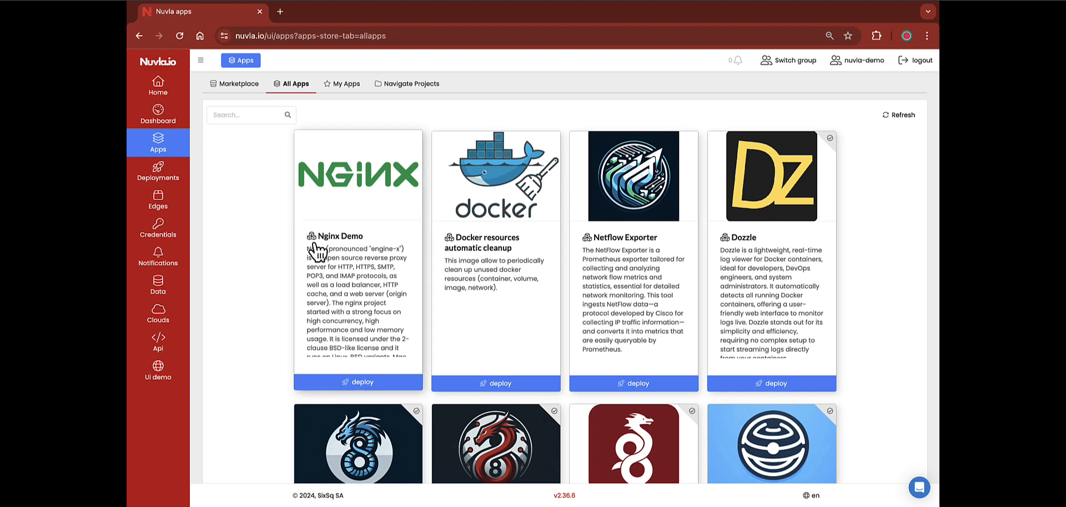
# Step: Open the Nginx Demo app's sharing settings and grant the Nuvla Authenticated Users group the View right
pyautogui.click(342, 265)
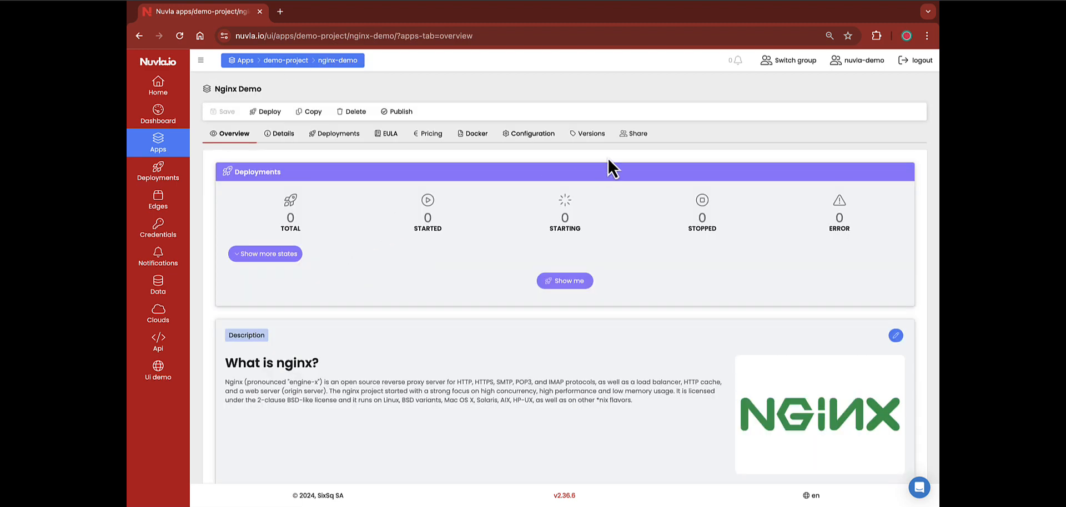
pyautogui.click(639, 135)
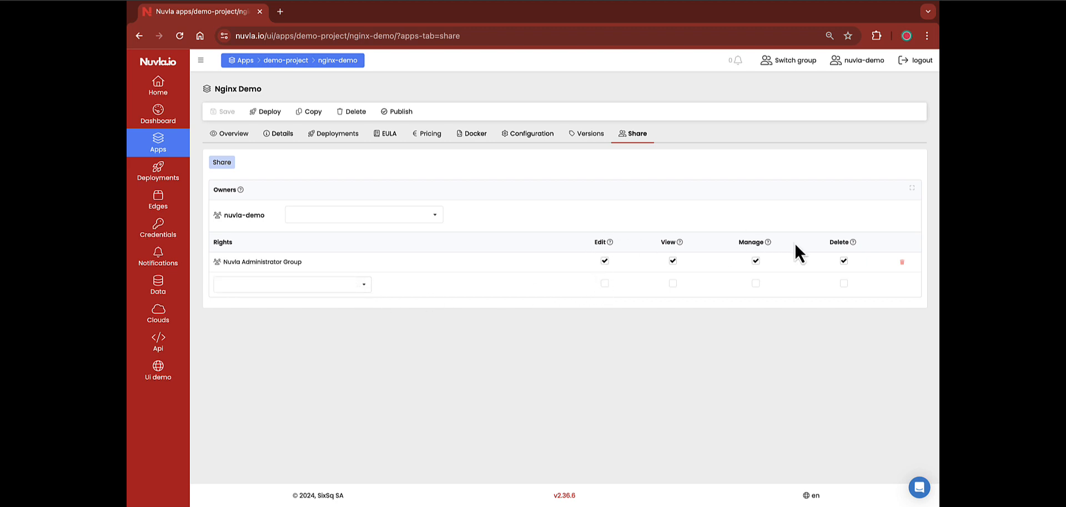
pyautogui.click(328, 286)
pyautogui.write('nuvl')
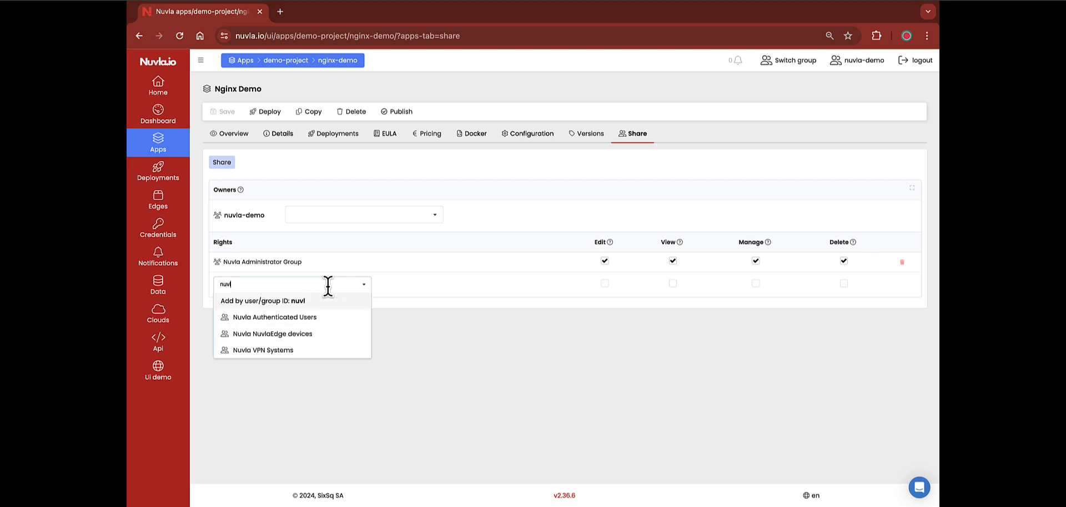
pyautogui.write('a')
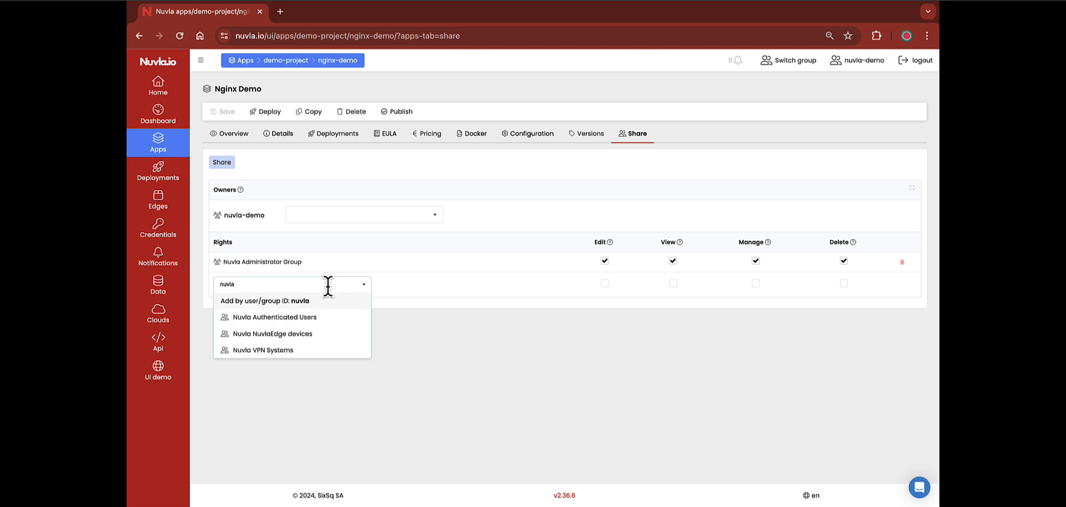
pyautogui.click(301, 319)
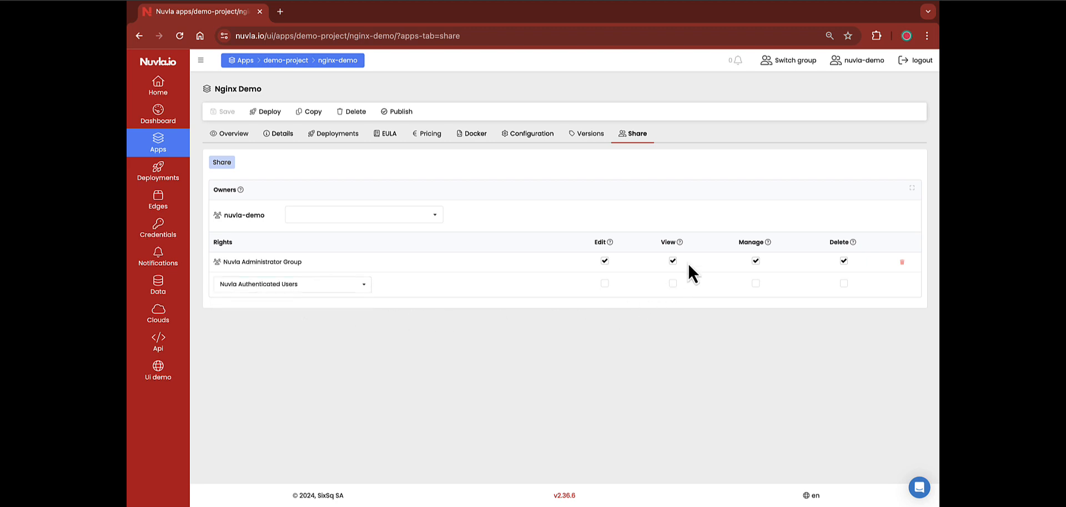
pyautogui.click(672, 283)
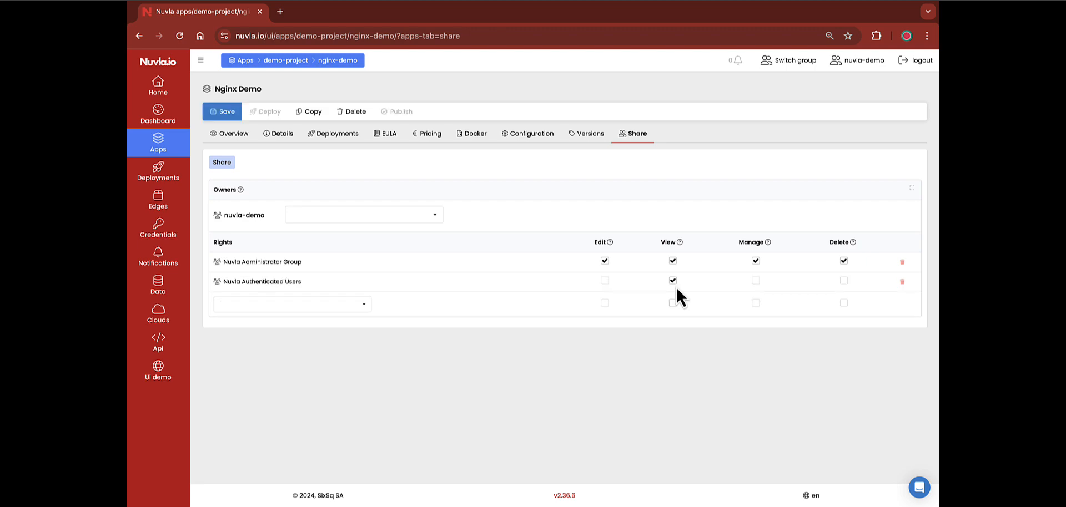
# Step: Save the sharing change and publish this version of the Nginx Demo application
pyautogui.click(219, 113)
pyautogui.click(711, 307)
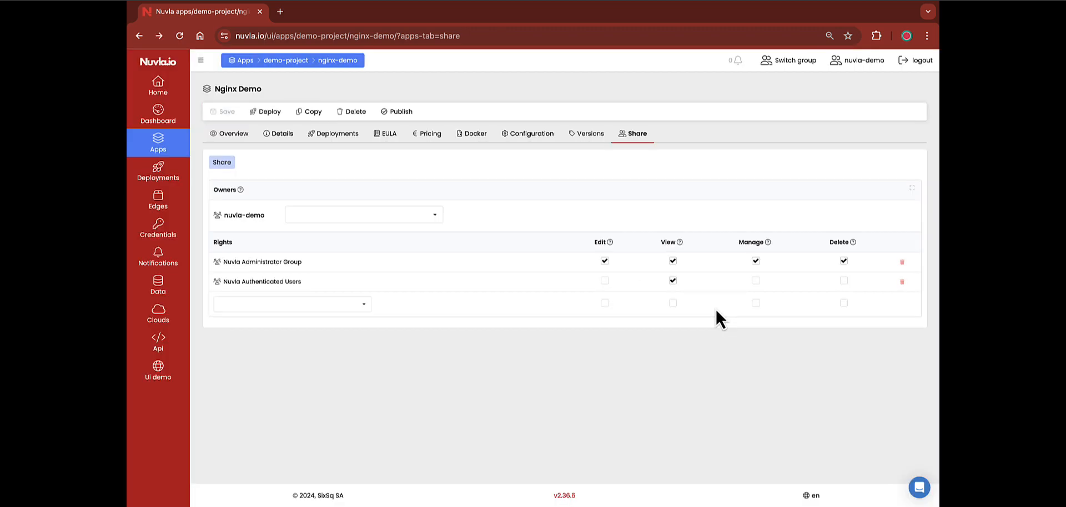
pyautogui.click(399, 117)
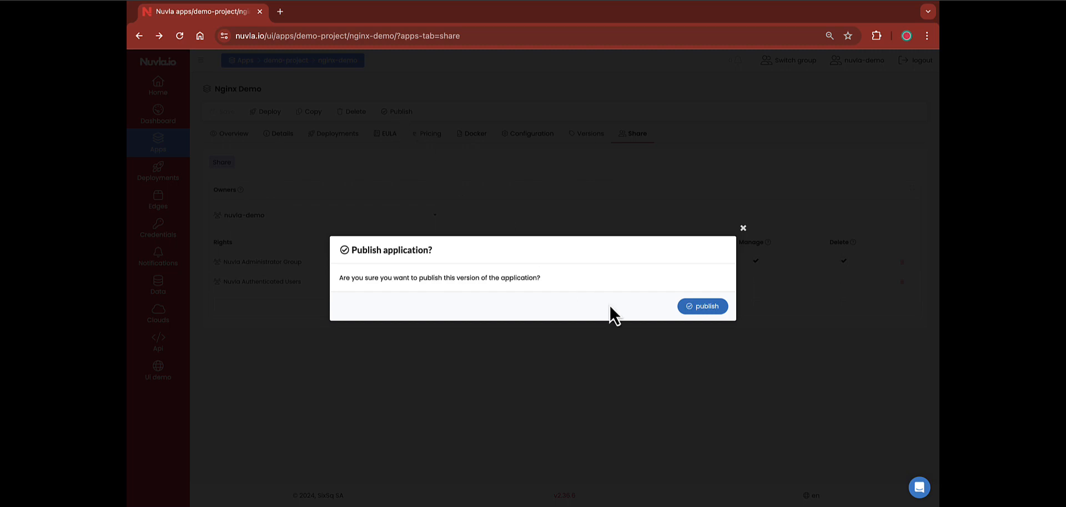
pyautogui.click(702, 307)
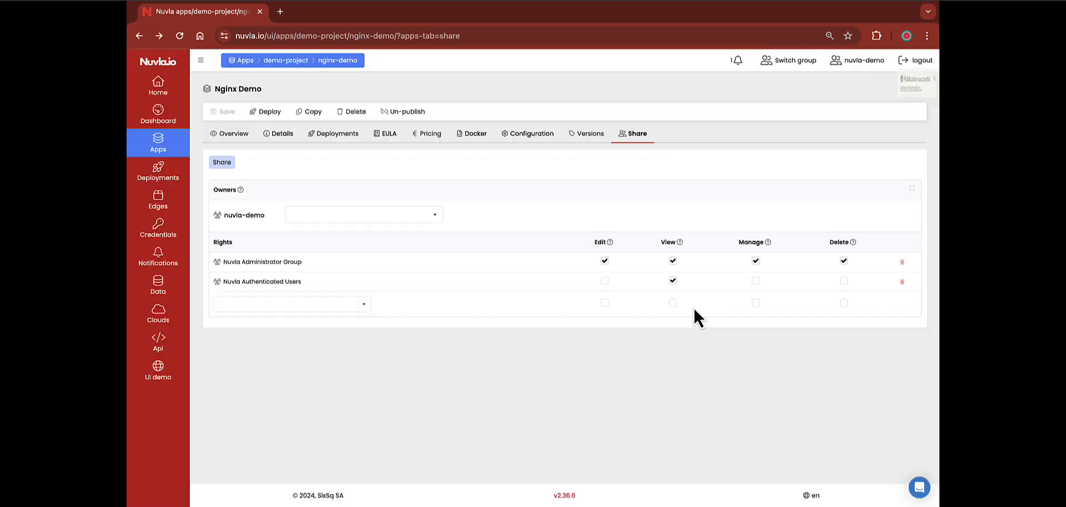
# Step: Check the app's pricing section and the Vendor section in the profile's billing information
pyautogui.click(432, 136)
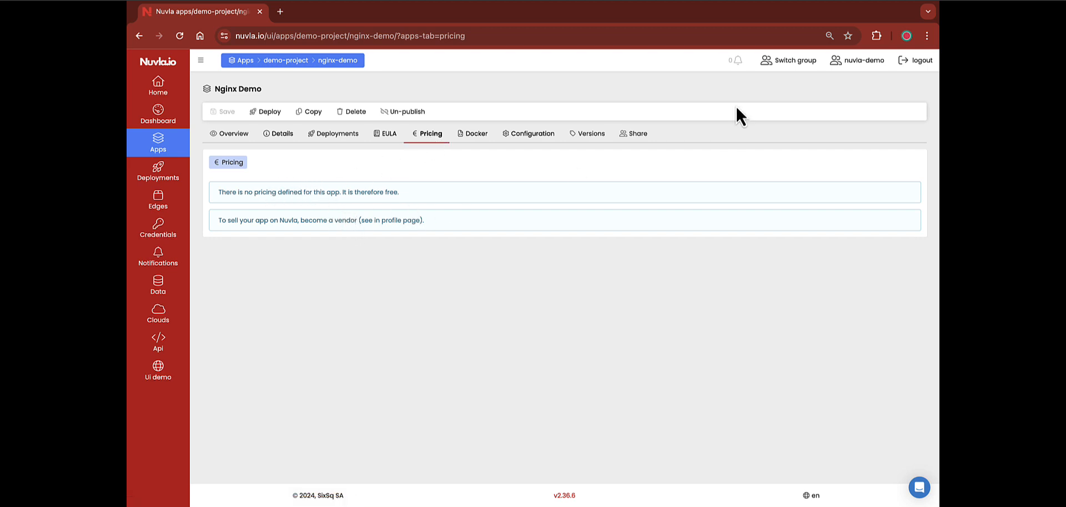
pyautogui.click(860, 62)
pyautogui.click(299, 129)
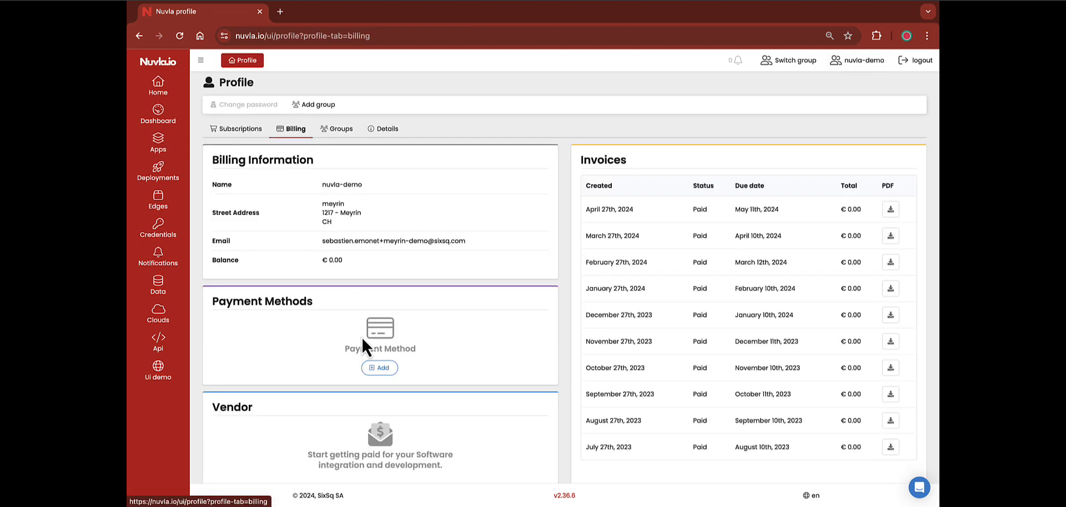
pyautogui.scroll(-2, 361, 337)
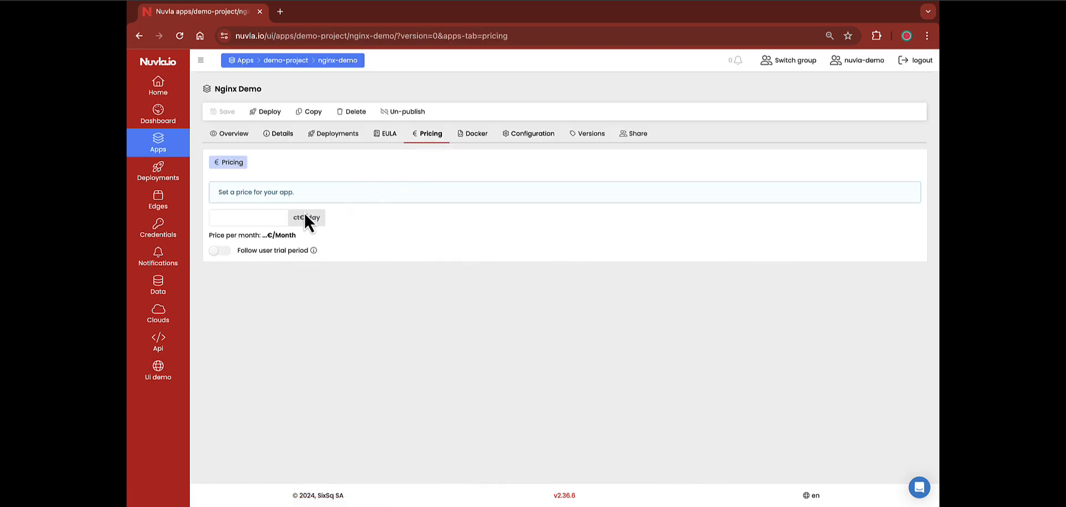
# Step: Set the app's price to 1 ct€/day with Follow user trial period enabled, save it and view the app in the Marketplace
pyautogui.click(251, 217)
pyautogui.write('1')
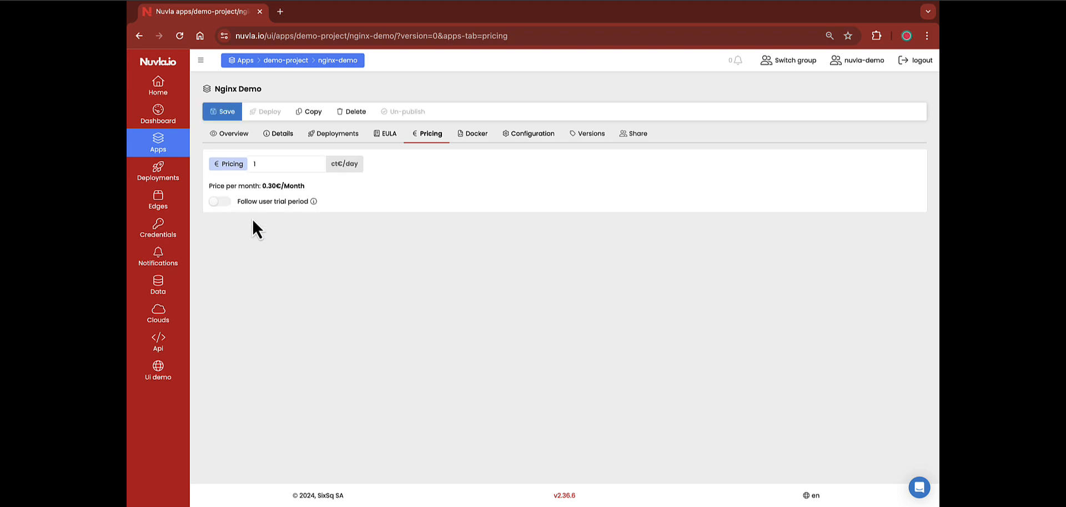
pyautogui.click(224, 201)
pyautogui.click(227, 114)
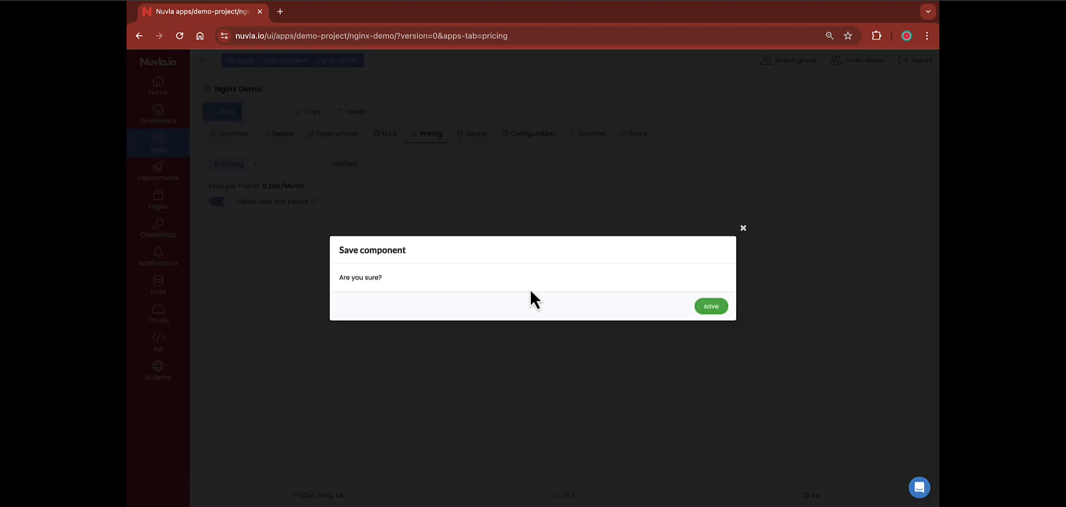
pyautogui.click(704, 305)
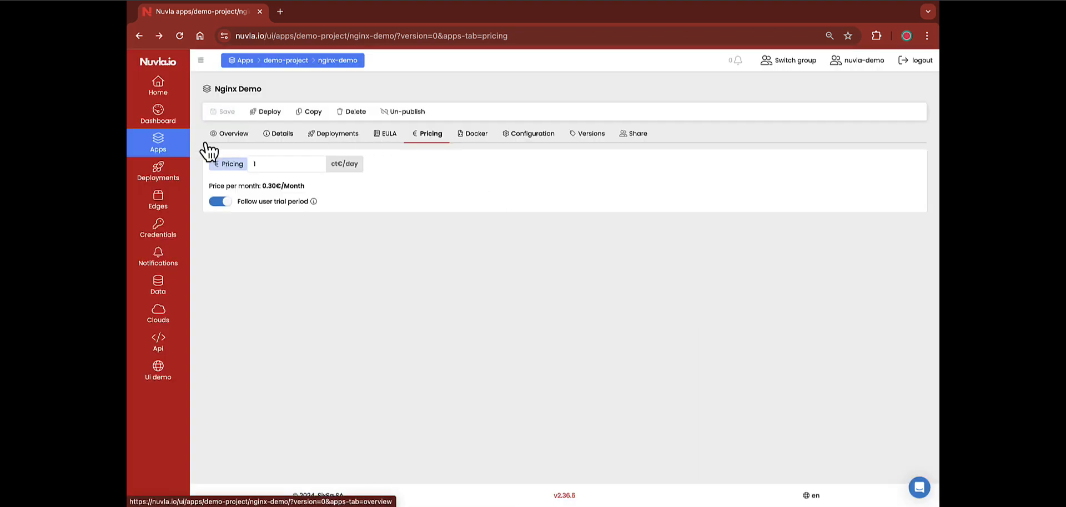
pyautogui.click(180, 151)
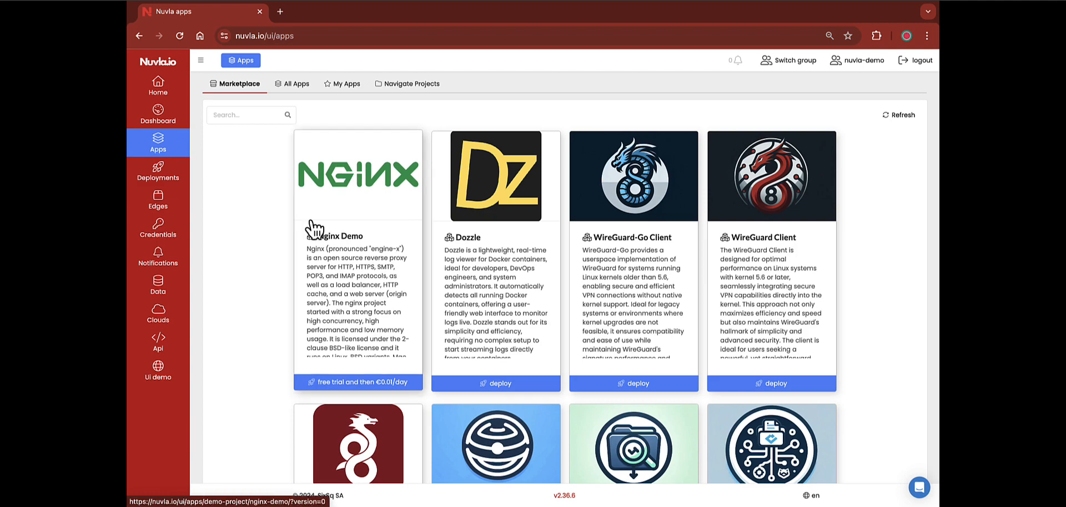